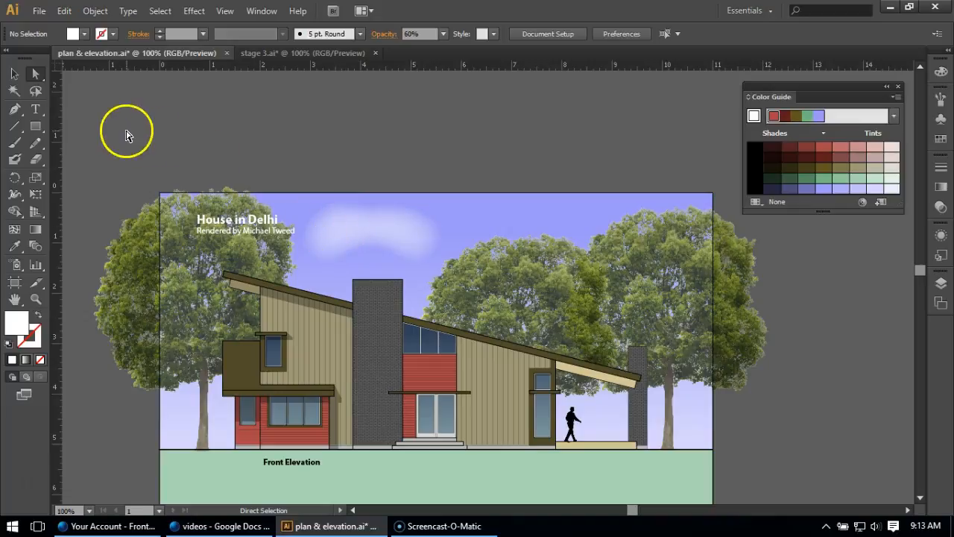
Duplicate the white cloud and place the copy in the sky above the middle trees.
{"action": "left_click", "coordinate": [14, 74]}
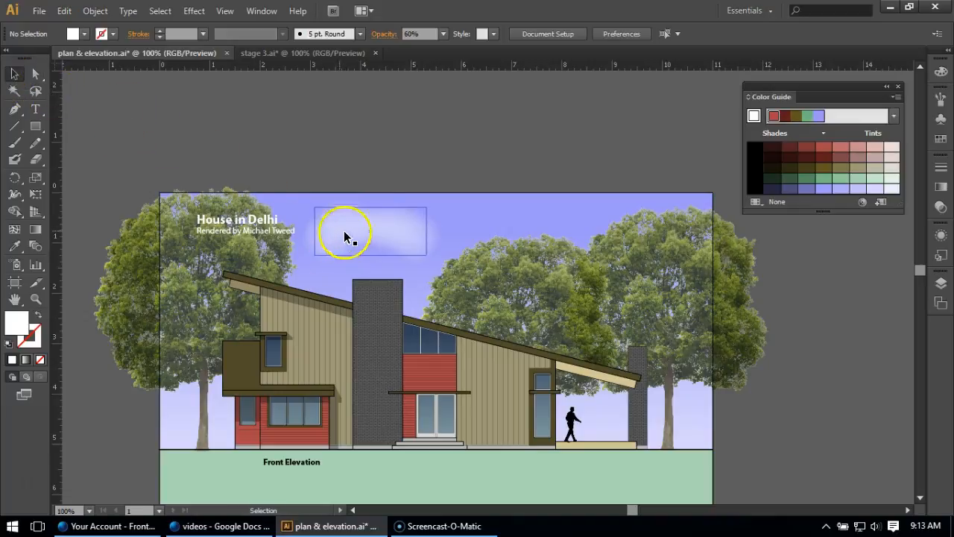
{"action": "left_click", "coordinate": [383, 224]}
{"action": "left_click_drag", "start_coordinate": [383, 225], "coordinate": [555, 226]}
{"action": "left_click", "coordinate": [35, 74]}
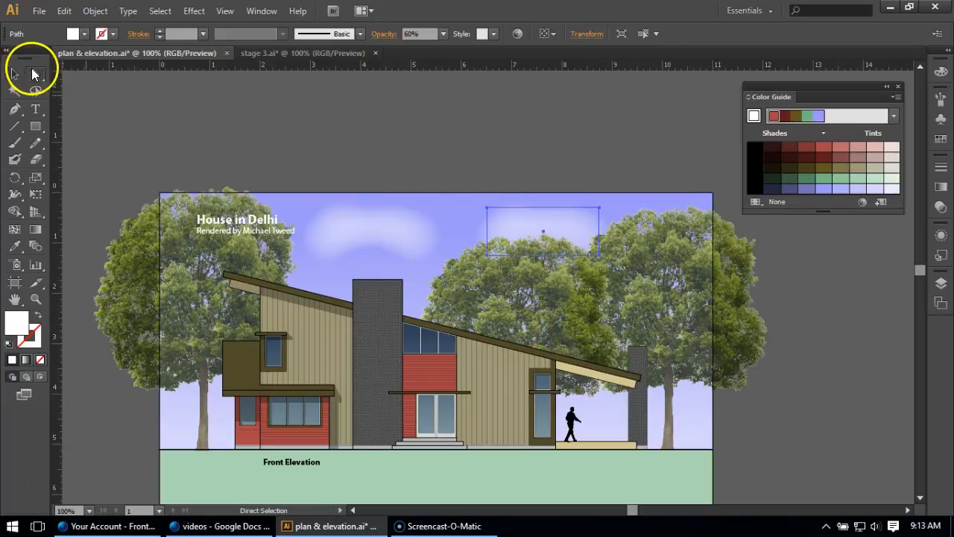
{"action": "left_click", "coordinate": [16, 75]}
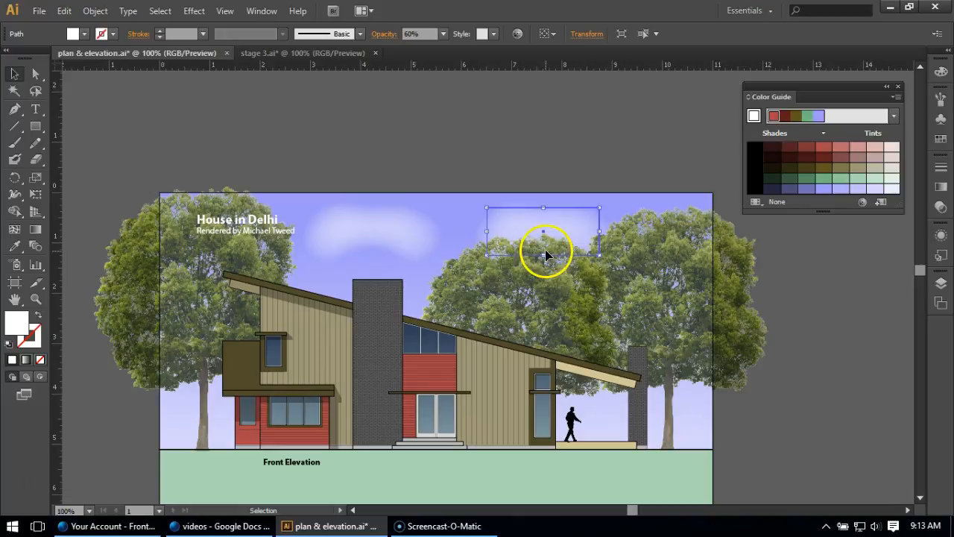
Enlarge the copied cloud in height and width and position it partly behind the treetops beside the chimney's sky area.
{"action": "left_click_drag", "start_coordinate": [542, 255], "coordinate": [542, 301]}
{"action": "left_click_drag", "start_coordinate": [599, 255], "coordinate": [669, 254]}
{"action": "left_click_drag", "start_coordinate": [565, 239], "coordinate": [598, 242]}
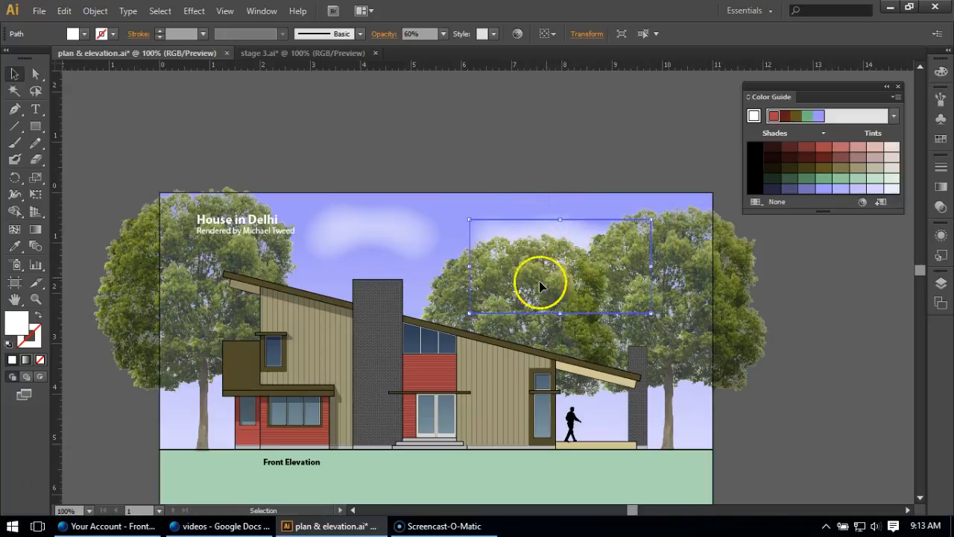
{"action": "left_click", "coordinate": [534, 147]}
{"action": "left_click_drag", "start_coordinate": [517, 241], "coordinate": [514, 194]}
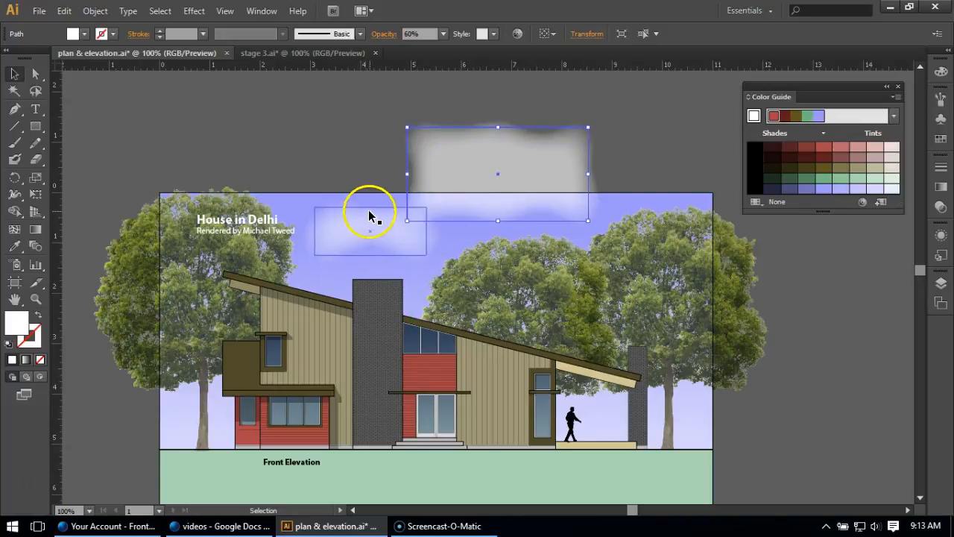
{"action": "left_click_drag", "start_coordinate": [464, 161], "coordinate": [542, 240]}
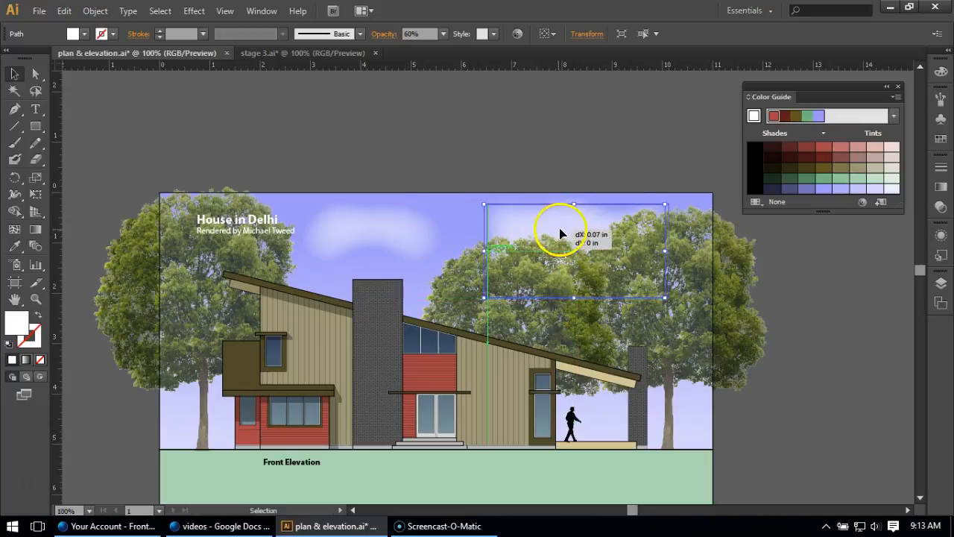
{"action": "left_click", "coordinate": [439, 140]}
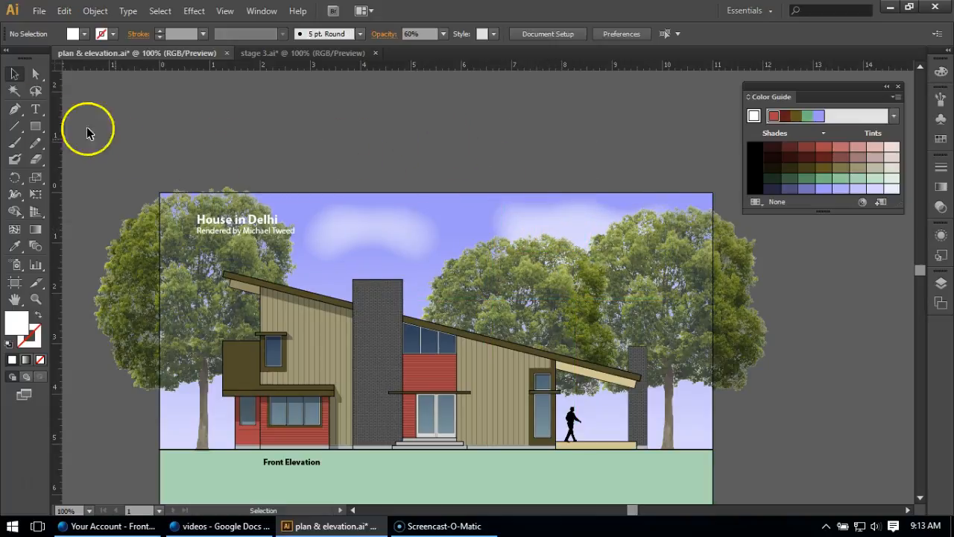
Draw an irregular closed six-point white shape with the Pen tool above the artboard's top edge and move it slightly higher.
{"action": "left_click", "coordinate": [15, 108]}
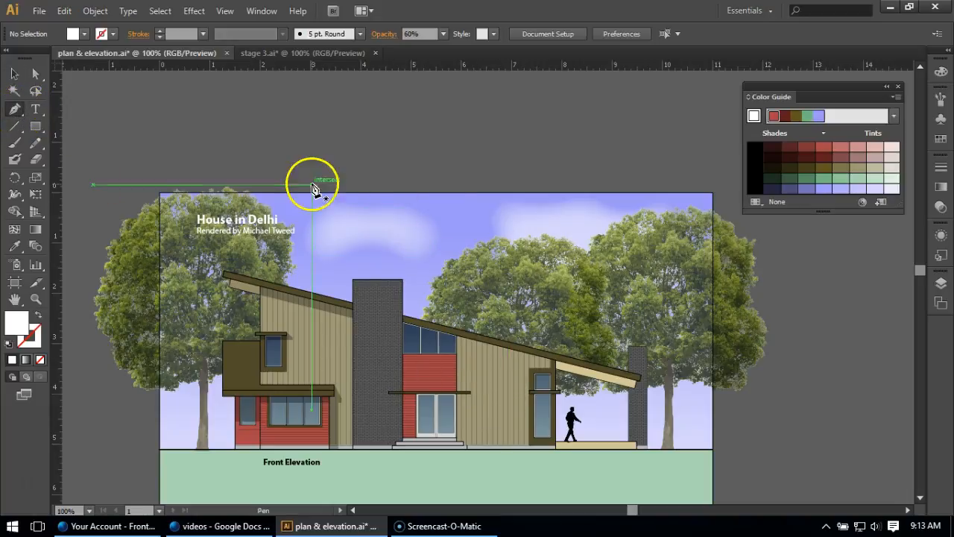
{"action": "left_click", "coordinate": [422, 117]}
{"action": "left_click", "coordinate": [492, 121]}
{"action": "left_click", "coordinate": [498, 159]}
{"action": "left_click", "coordinate": [580, 159]}
{"action": "left_click", "coordinate": [450, 243]}
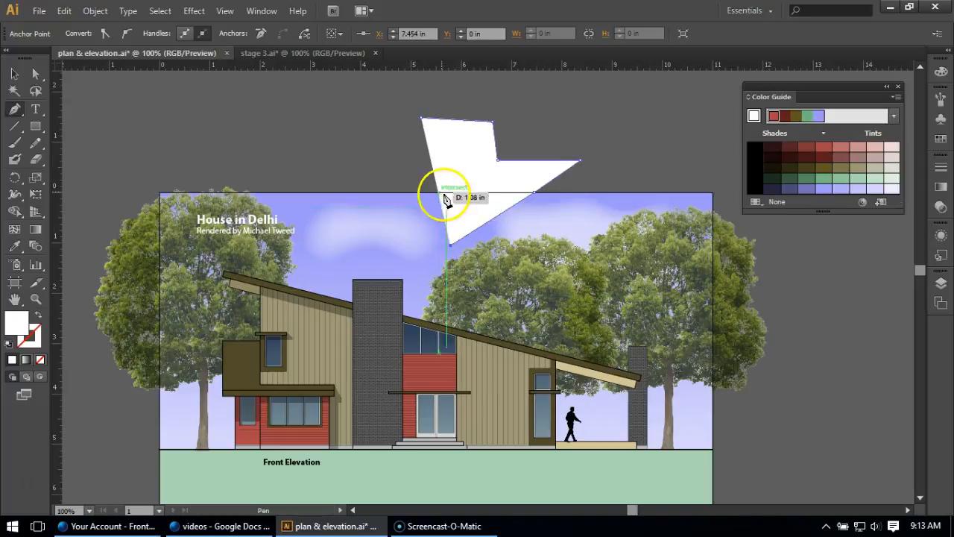
{"action": "left_click", "coordinate": [311, 177]}
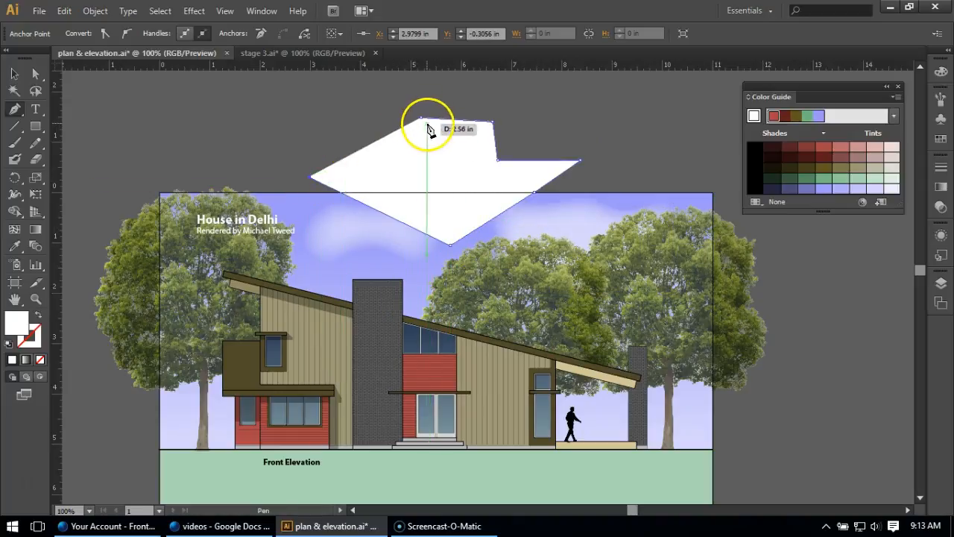
{"action": "left_click", "coordinate": [421, 118]}
{"action": "left_click", "coordinate": [13, 75]}
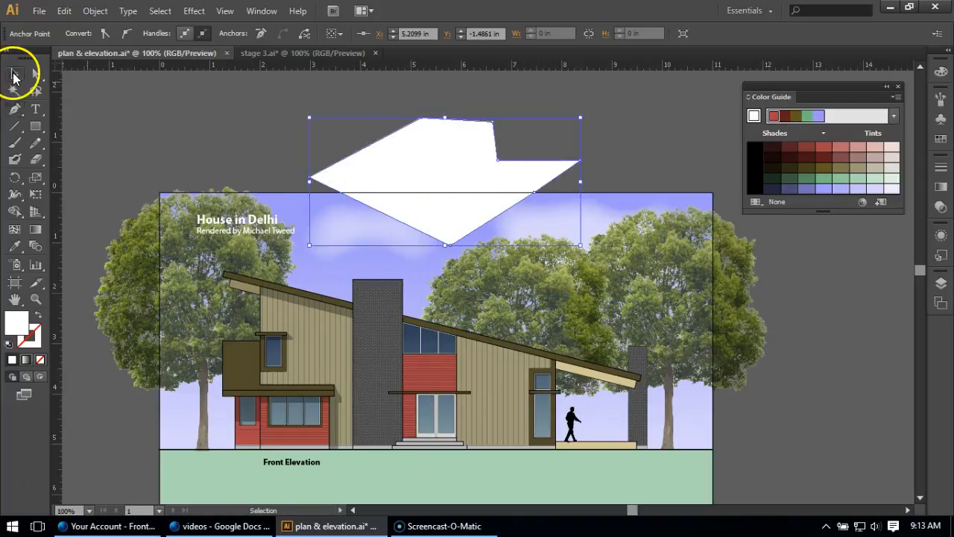
{"action": "left_click", "coordinate": [228, 148]}
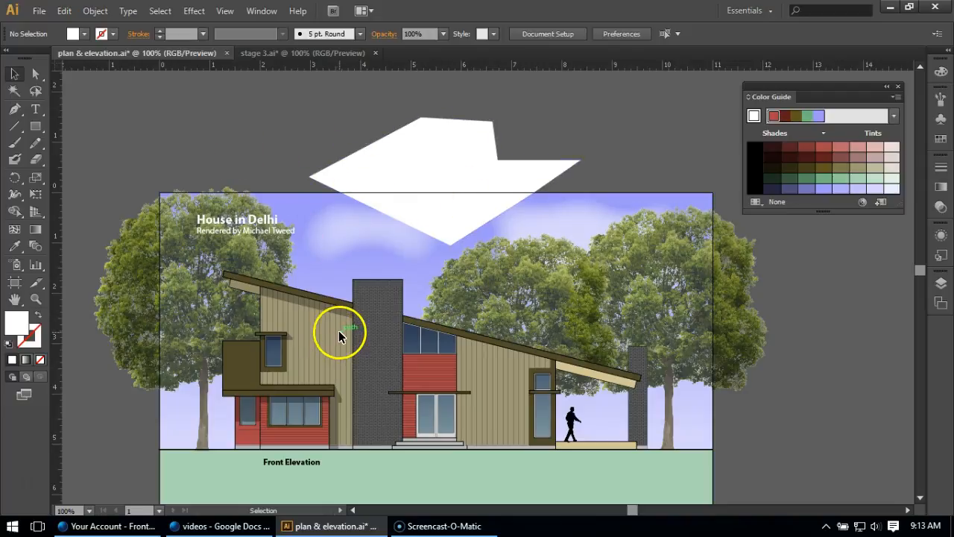
{"action": "left_click_drag", "start_coordinate": [387, 181], "coordinate": [399, 150]}
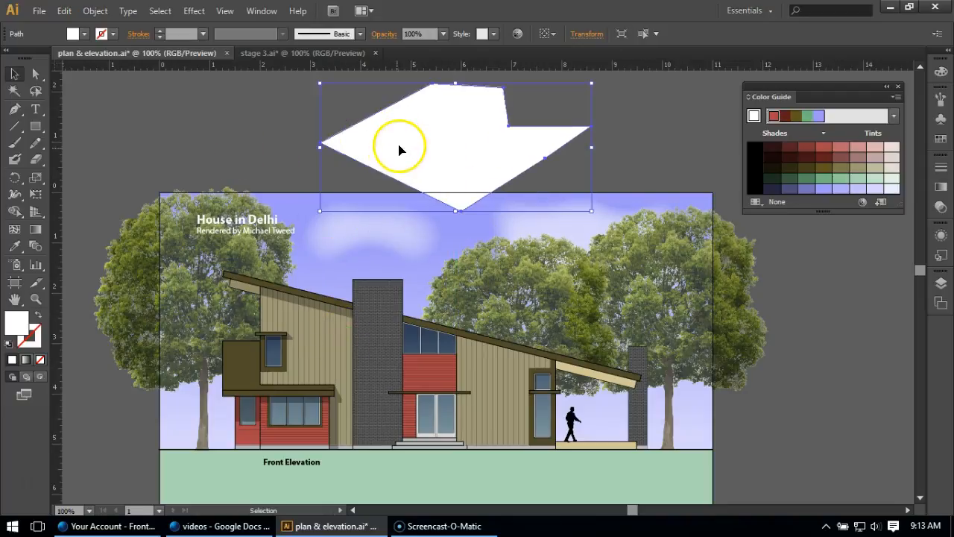
{"action": "left_click", "coordinate": [270, 134]}
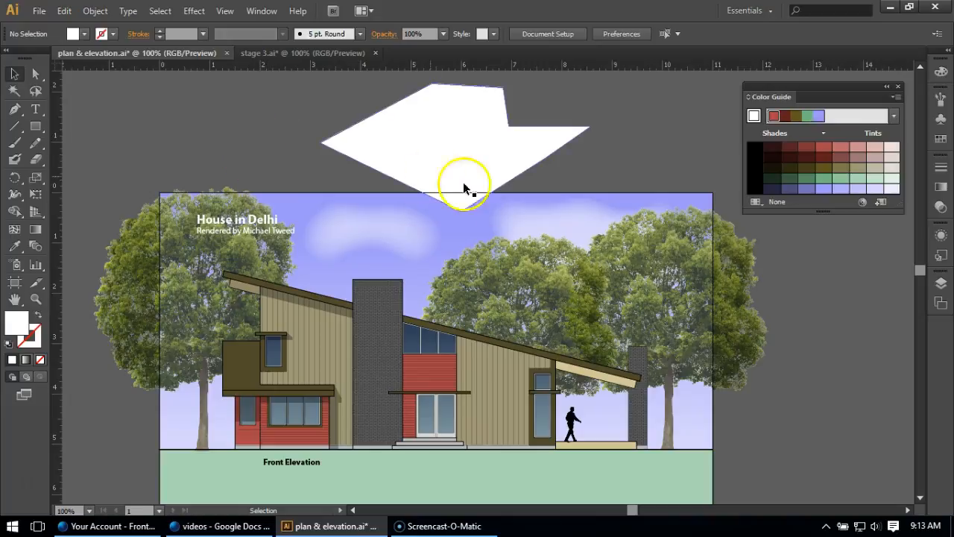
Apply the yellow-and-green floral graphic style to the white pen-drawn shape.
{"action": "left_click", "coordinate": [942, 256]}
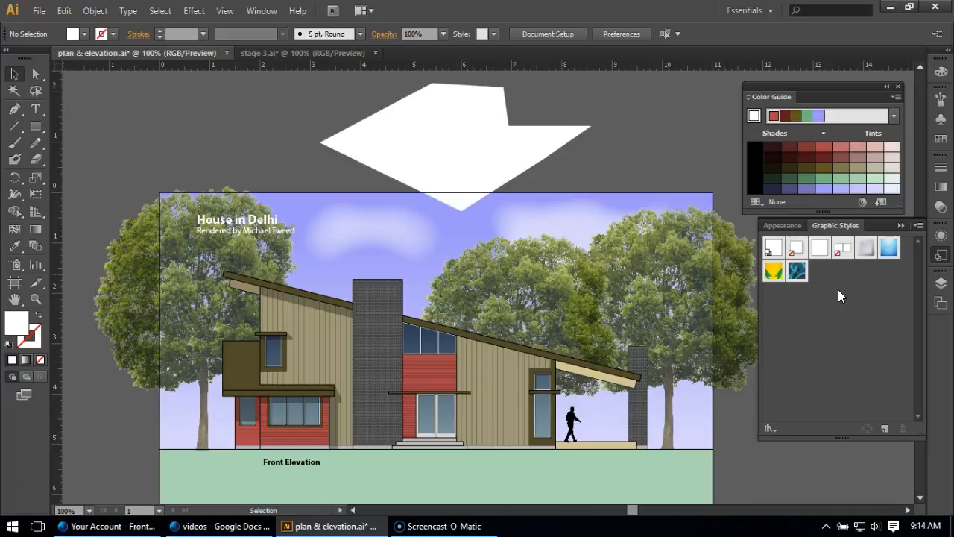
{"action": "left_click", "coordinate": [496, 170]}
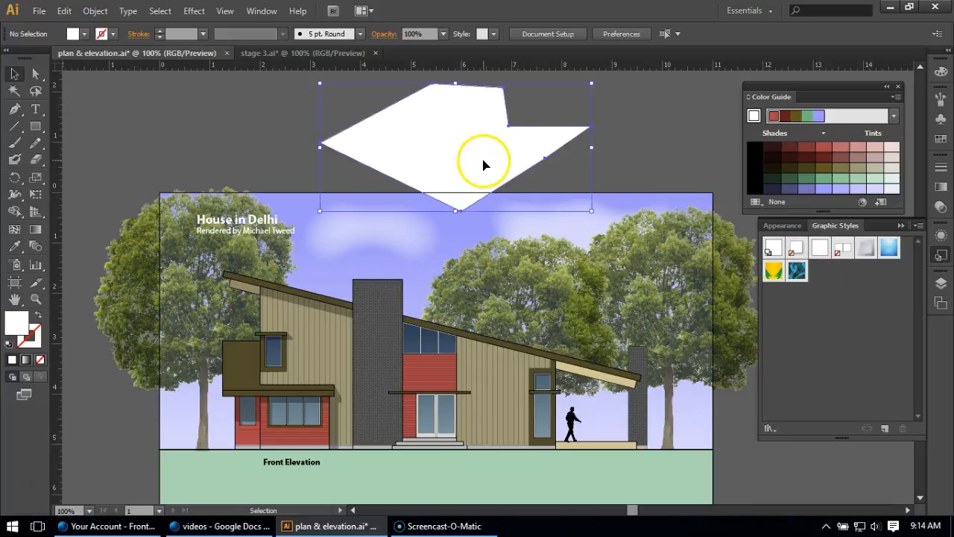
{"action": "left_click", "coordinate": [773, 273]}
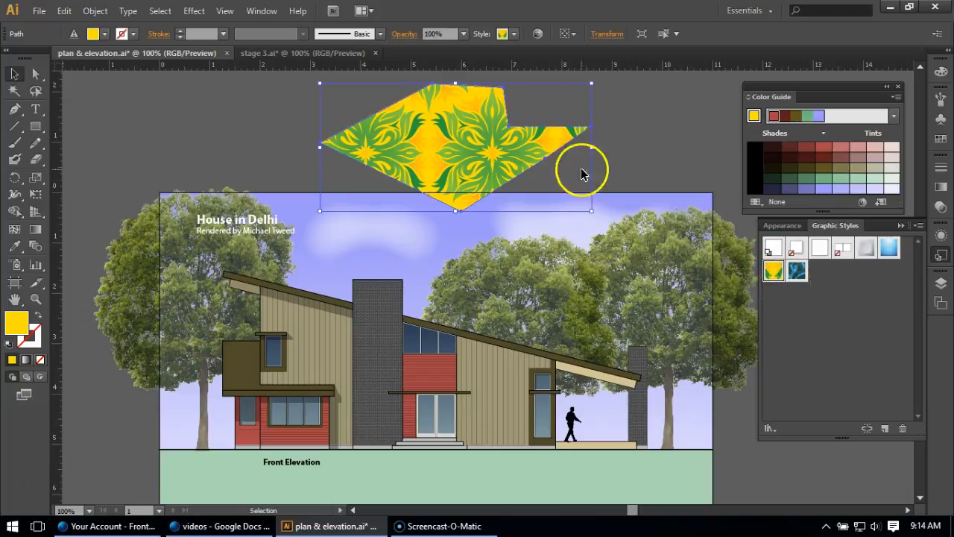
{"action": "left_click", "coordinate": [645, 143]}
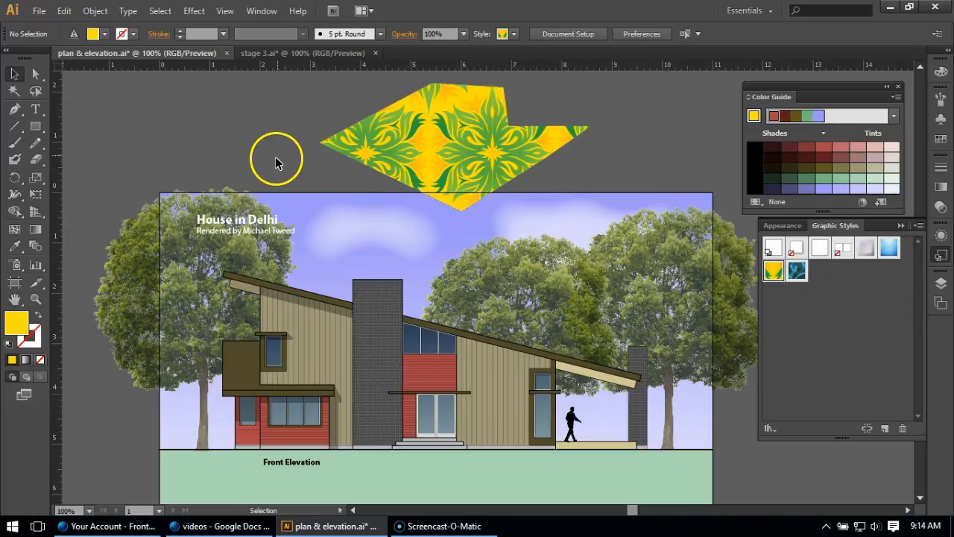
Save the original cloud's appearance as a new graphic style.
{"action": "left_click", "coordinate": [336, 237]}
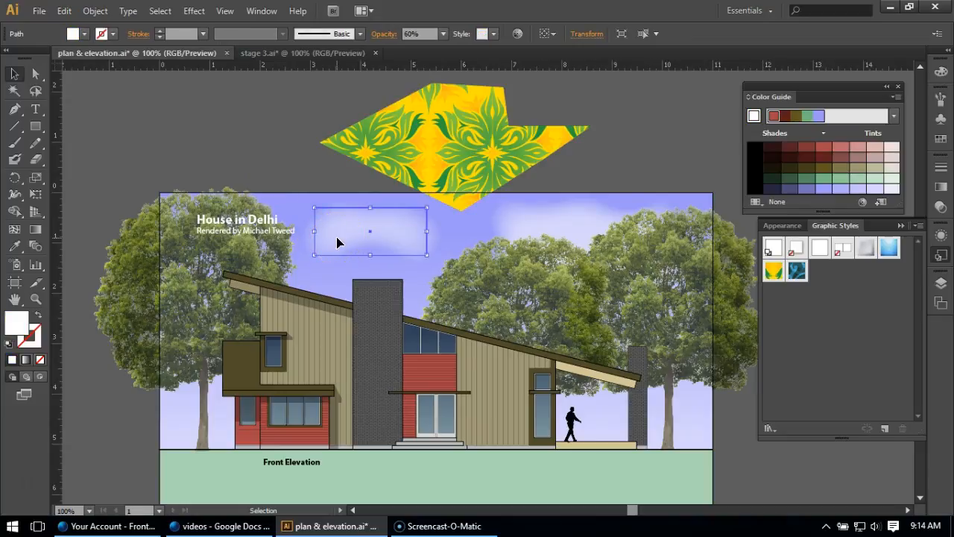
{"action": "left_click_drag", "start_coordinate": [338, 236], "coordinate": [826, 282]}
{"action": "left_click", "coordinate": [826, 295]}
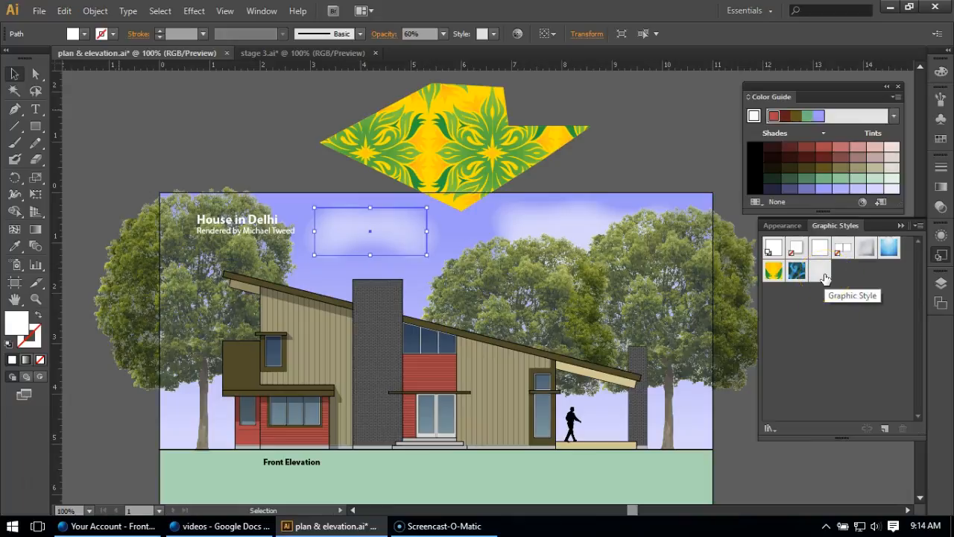
{"action": "left_click", "coordinate": [814, 309]}
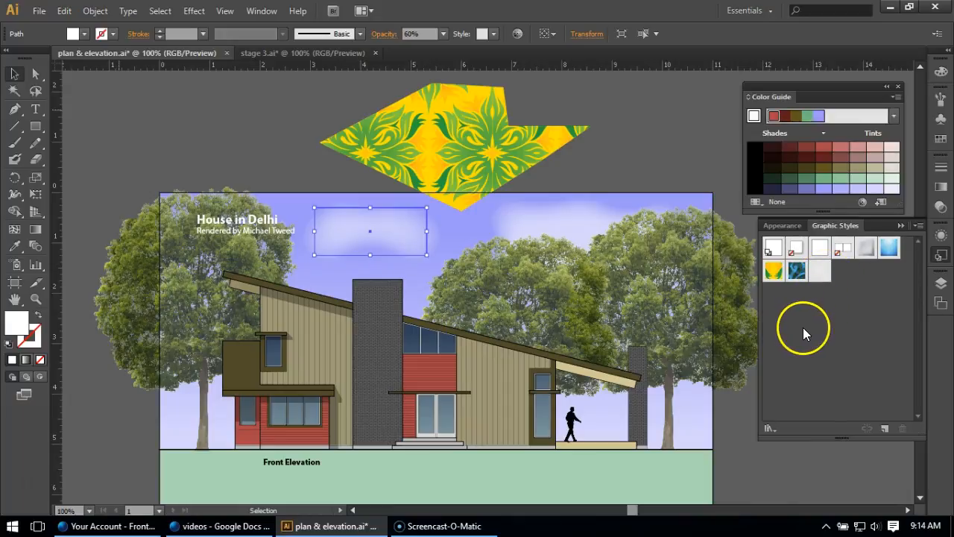
Apply the new cloud graphic style to the pen-drawn shape and move it behind the house's sloping roof near the chimney.
{"action": "left_click", "coordinate": [503, 170]}
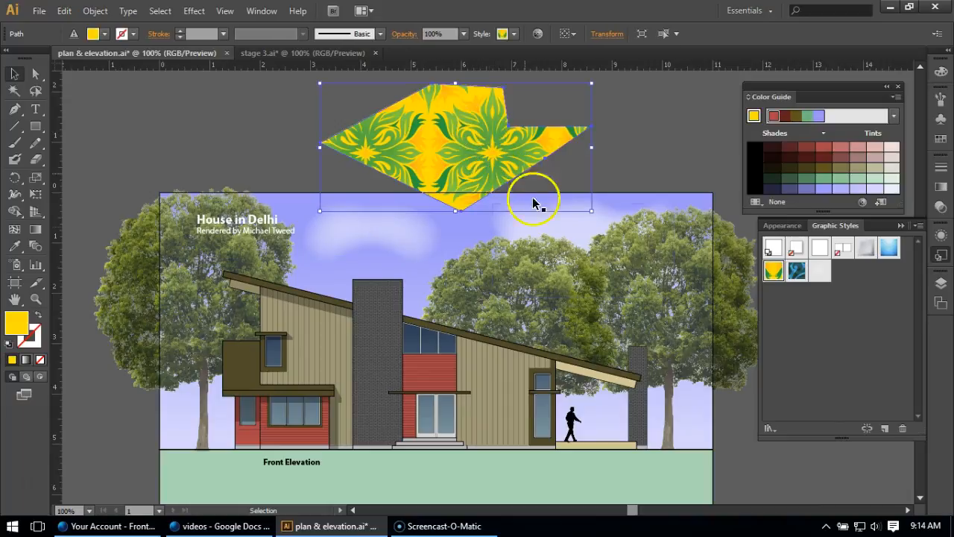
{"action": "left_click", "coordinate": [818, 270]}
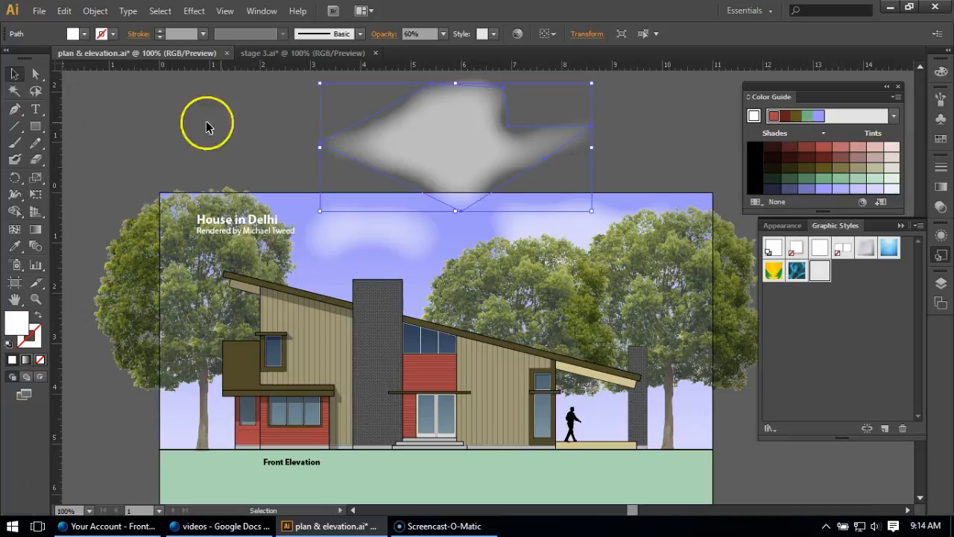
{"action": "left_click_drag", "start_coordinate": [454, 124], "coordinate": [308, 334]}
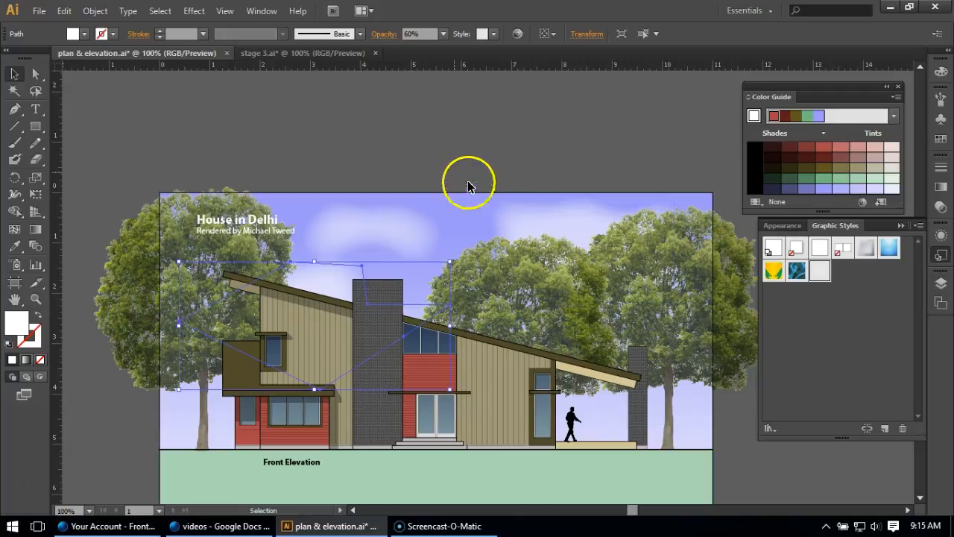
{"action": "left_click", "coordinate": [447, 160]}
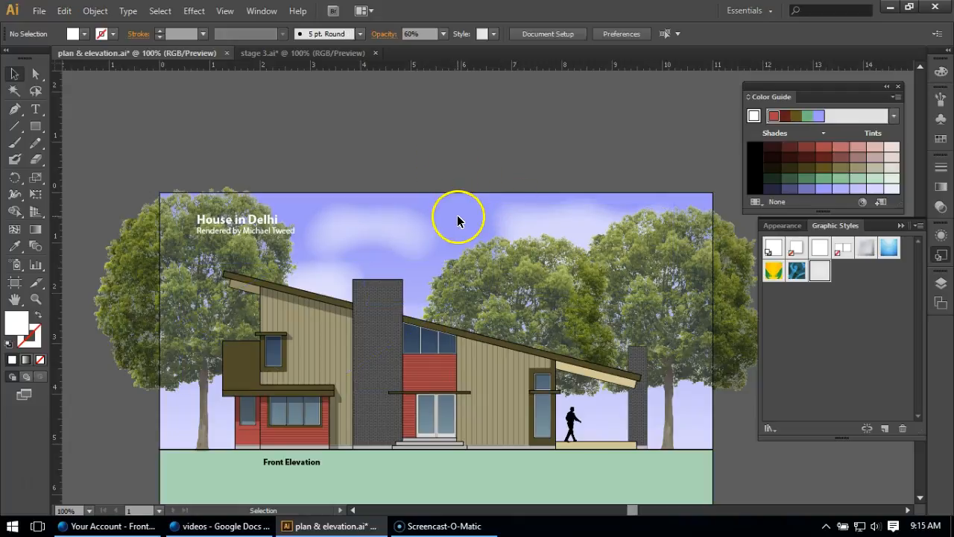
Move the original cloud up over the sky's top edge and enlarge it to about 3.16 in wide.
{"action": "left_click_drag", "start_coordinate": [350, 224], "coordinate": [320, 211]}
{"action": "left_click", "coordinate": [410, 229]}
{"action": "left_click", "coordinate": [411, 208]}
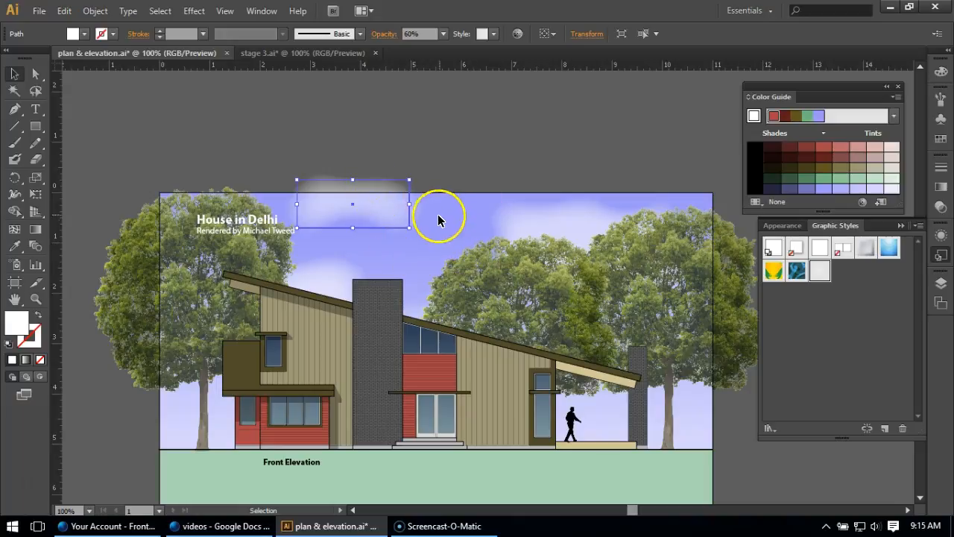
{"action": "left_click_drag", "start_coordinate": [408, 206], "coordinate": [455, 205]}
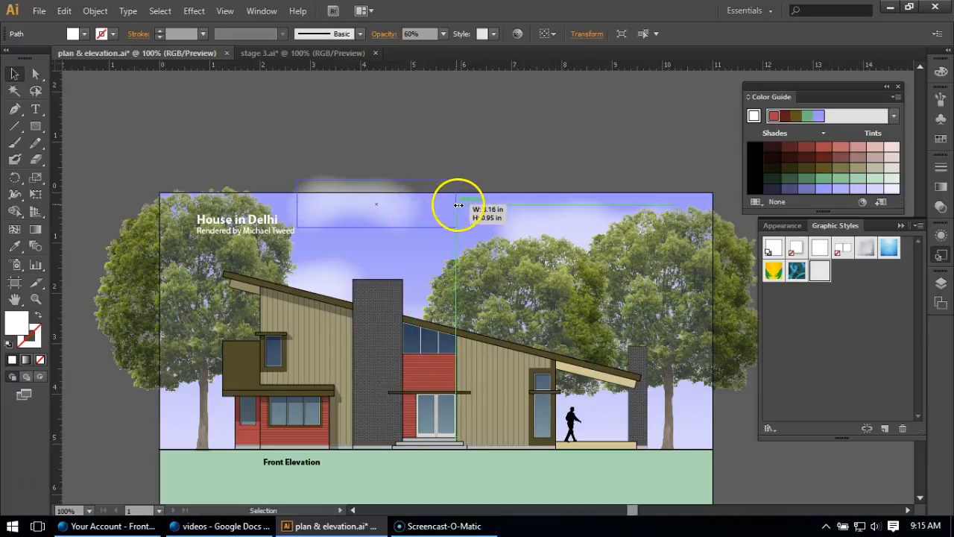
{"action": "left_click_drag", "start_coordinate": [375, 230], "coordinate": [399, 211]}
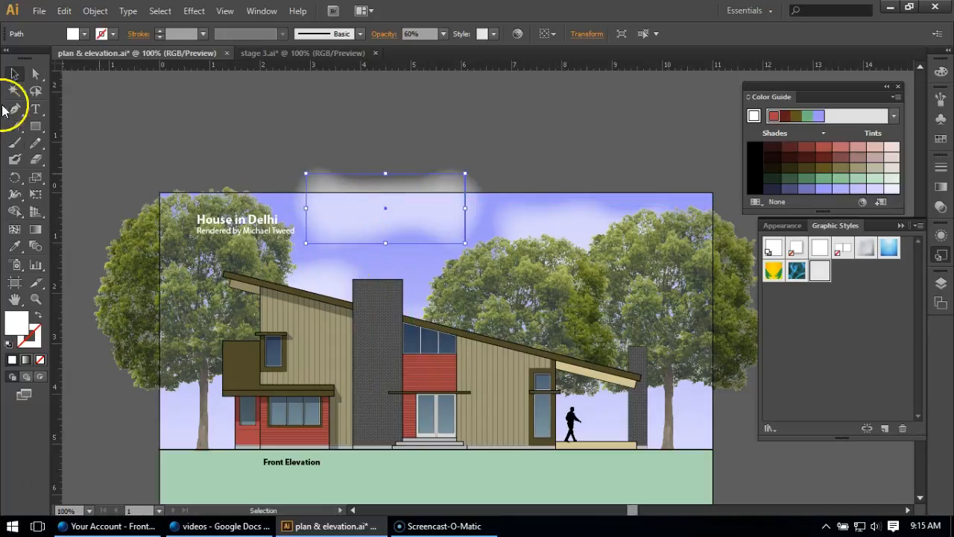
Reshape the two upper clouds by pulling the left one's lower-left anchor and three of the right one's corner anchors outward.
{"action": "left_click", "coordinate": [35, 73]}
{"action": "left_click_drag", "start_coordinate": [306, 243], "coordinate": [311, 213]}
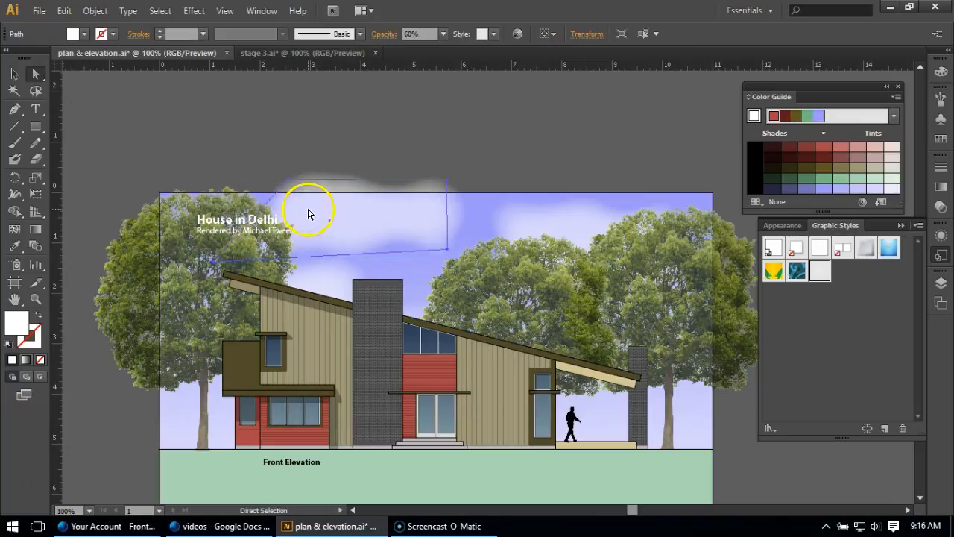
{"action": "left_click", "coordinate": [567, 229]}
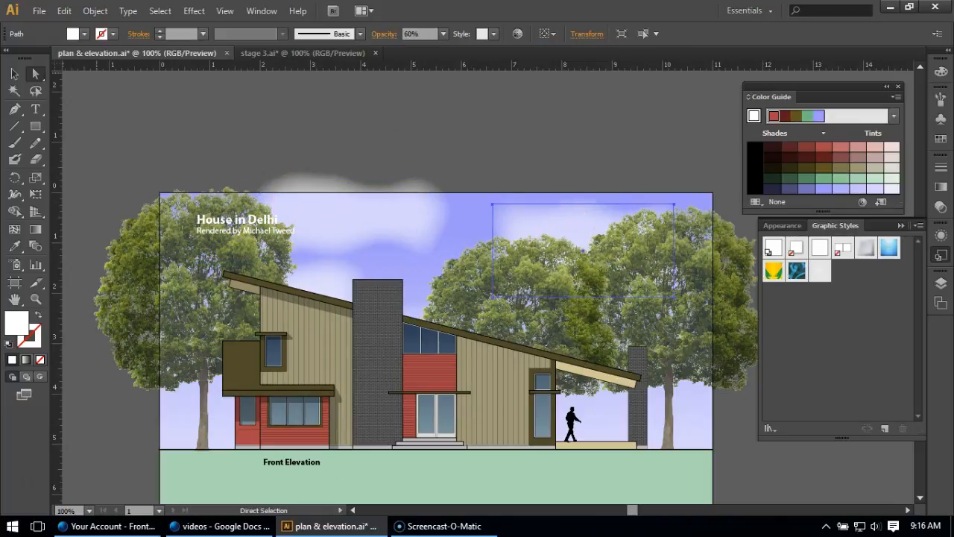
{"action": "left_click_drag", "start_coordinate": [494, 204], "coordinate": [464, 171]}
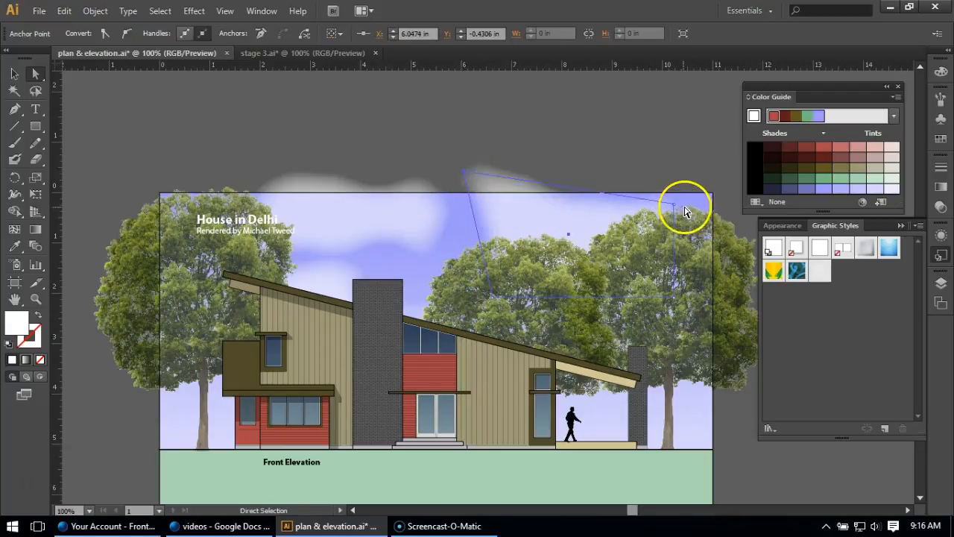
{"action": "left_click_drag", "start_coordinate": [674, 204], "coordinate": [748, 209]}
{"action": "left_click_drag", "start_coordinate": [675, 304], "coordinate": [723, 329]}
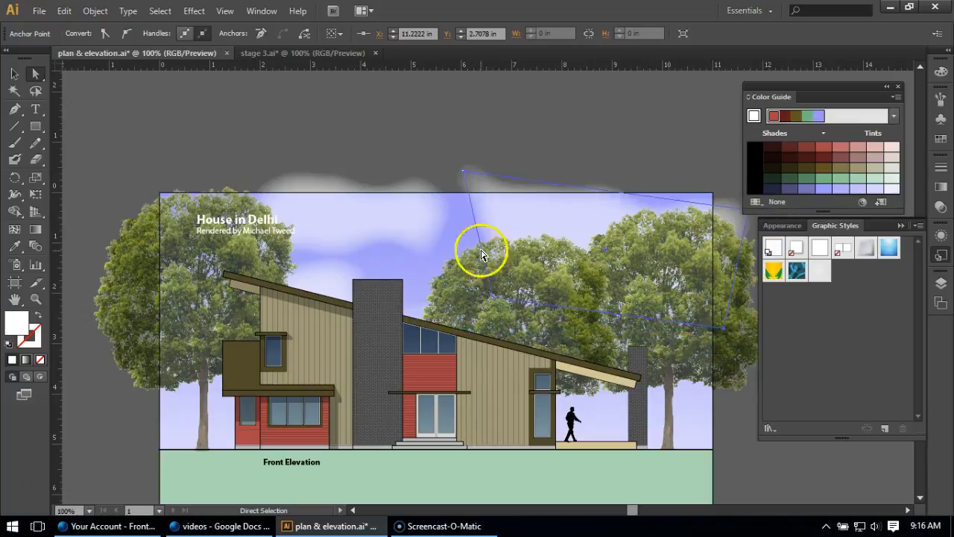
Reshape the cloud behind the roof by moving its right-hand anchor points up into the sky beside the chimney.
{"action": "left_click", "coordinate": [323, 270]}
{"action": "left_click_drag", "start_coordinate": [450, 304], "coordinate": [460, 285]}
{"action": "left_click_drag", "start_coordinate": [402, 321], "coordinate": [487, 215]}
Lower the right cloud's upper-left anchor, then add an anchor point on its top edge and raise it above the artboard edge.
{"action": "left_click_drag", "start_coordinate": [464, 170], "coordinate": [449, 202]}
{"action": "left_click_drag", "start_coordinate": [450, 208], "coordinate": [451, 207]}
{"action": "left_click", "coordinate": [15, 109]}
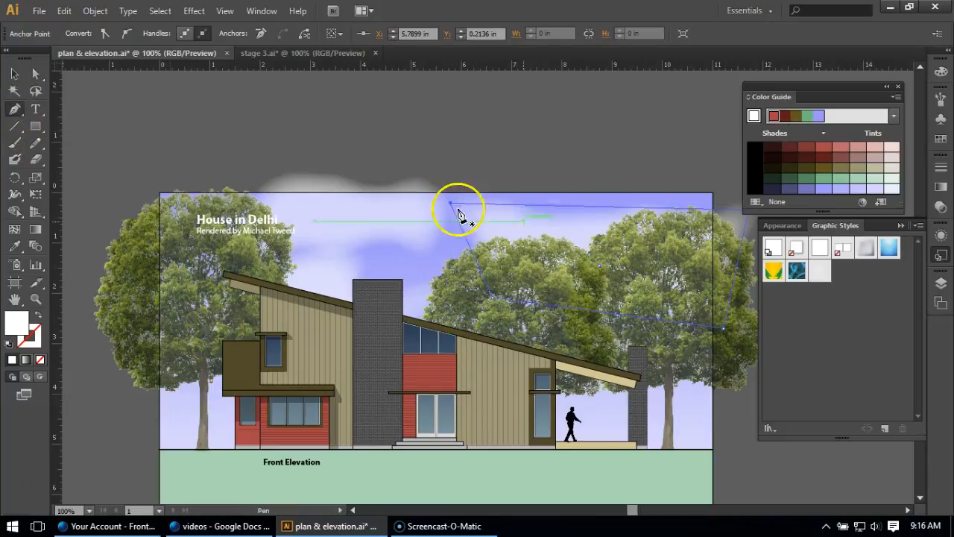
{"action": "left_click", "coordinate": [35, 73]}
{"action": "left_click_drag", "start_coordinate": [619, 211], "coordinate": [635, 187]}
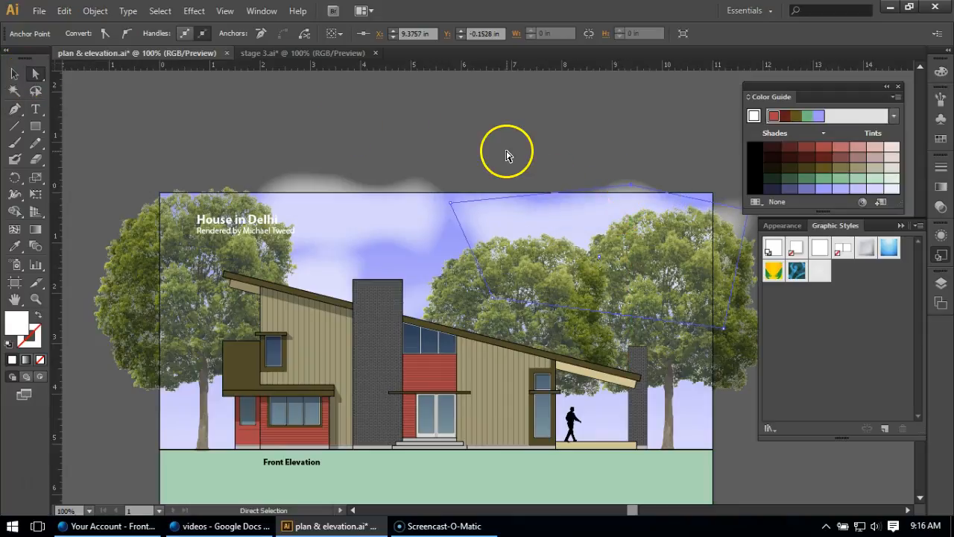
{"action": "left_click", "coordinate": [504, 152]}
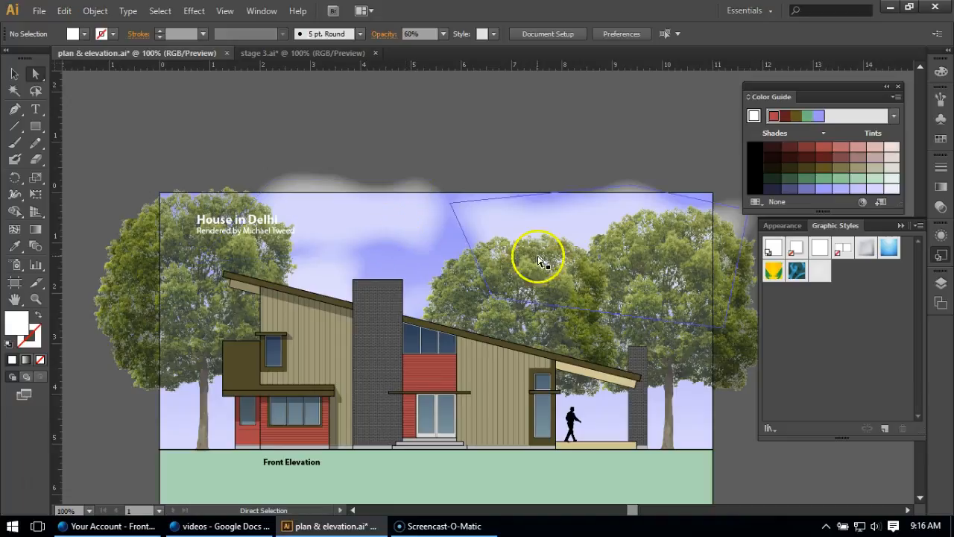
Reduce the opacity of the right cloud above the two trees to 50%.
{"action": "left_click", "coordinate": [548, 227]}
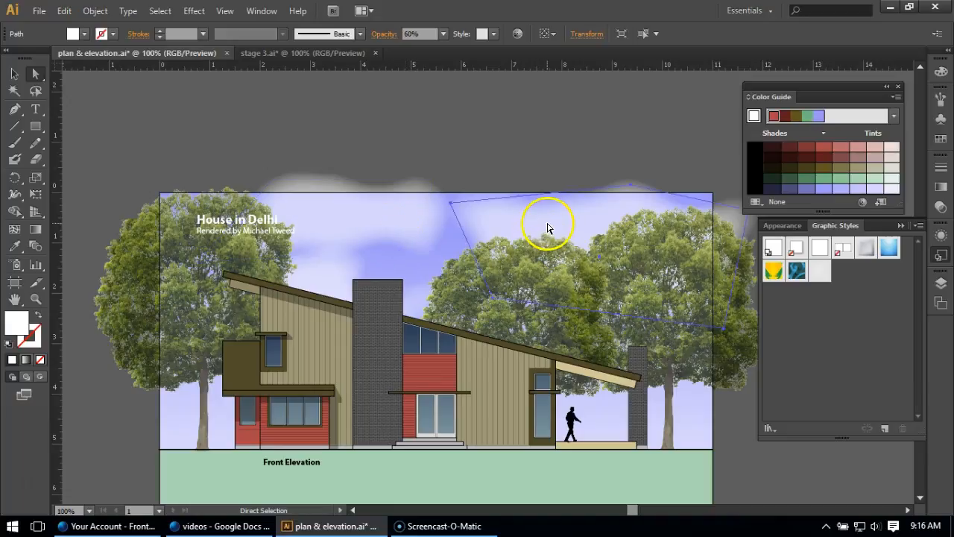
{"action": "left_click", "coordinate": [938, 206]}
{"action": "left_click", "coordinate": [916, 176]}
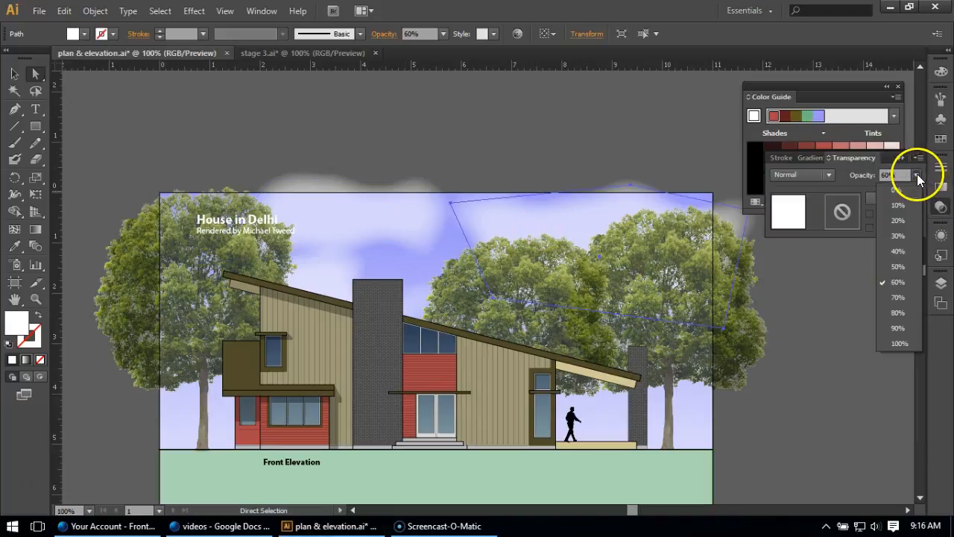
{"action": "left_click", "coordinate": [899, 267]}
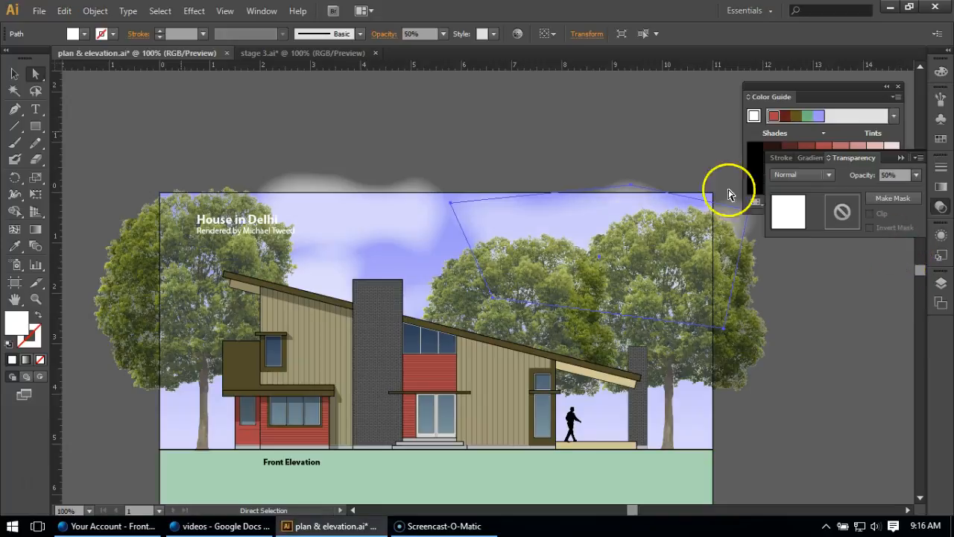
{"action": "left_click", "coordinate": [442, 128]}
{"action": "scroll", "coordinate": [373, 266], "scroll_direction": "down", "scroll_amount": 1}
{"action": "scroll", "coordinate": [203, 292], "scroll_direction": "down", "scroll_amount": 2}
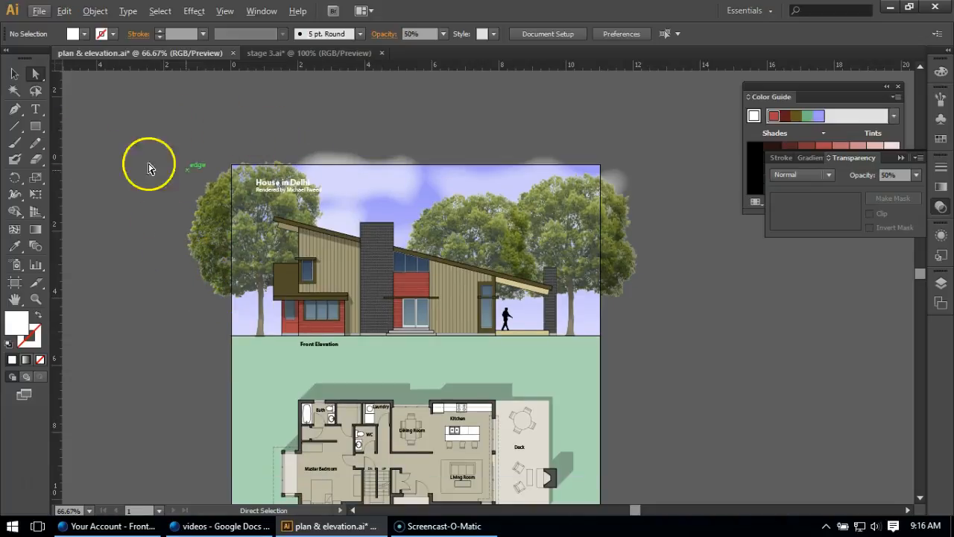
Move the left cloud's lower-right anchor point slightly down and outward, to about X 5.52 in, Y 1.38 in.
{"action": "scroll", "coordinate": [428, 207], "scroll_direction": "up", "scroll_amount": 1}
{"action": "left_click", "coordinate": [406, 199]}
{"action": "left_click", "coordinate": [407, 203]}
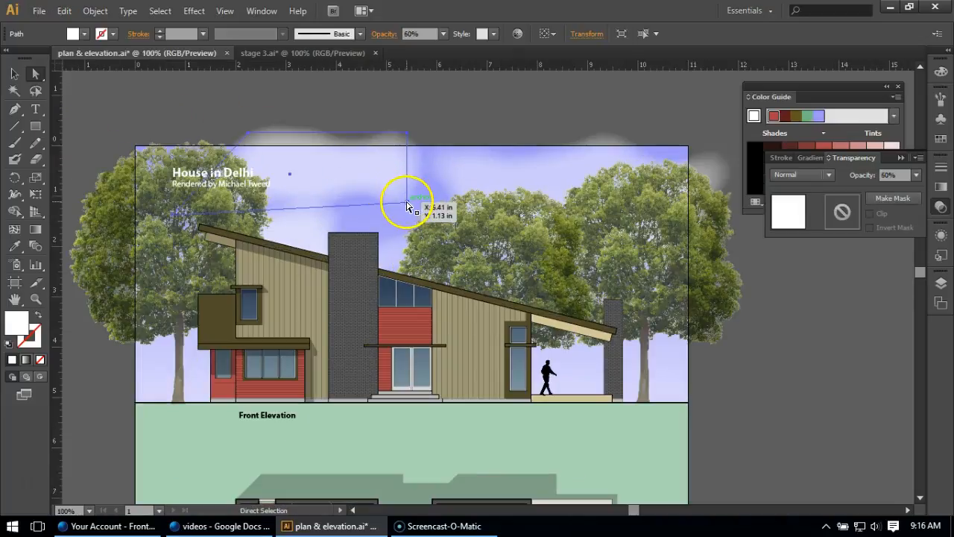
{"action": "left_click_drag", "start_coordinate": [421, 210], "coordinate": [413, 217]}
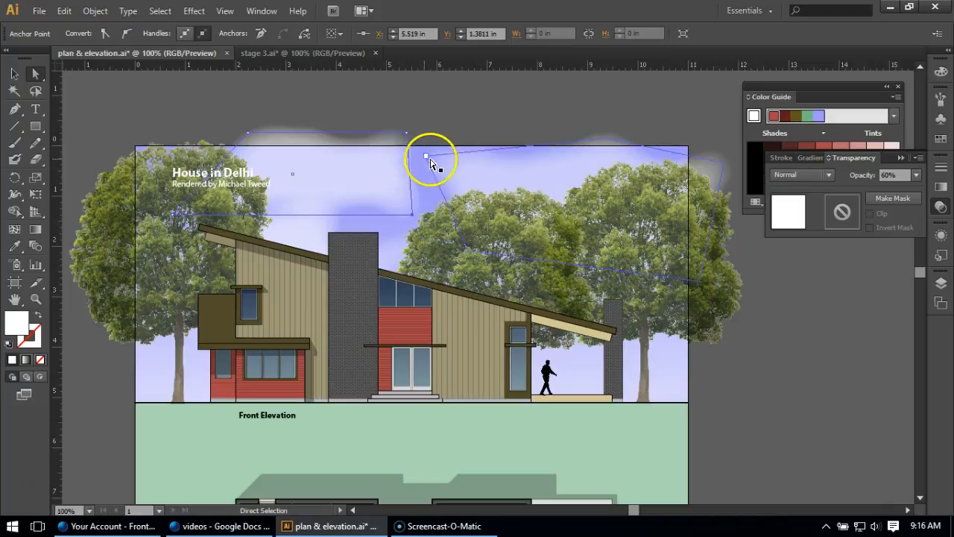
Pull the right cloud's upper-left anchor down toward the left cloud, then shift the whole right cloud slightly up and left.
{"action": "left_click", "coordinate": [423, 161]}
{"action": "left_click_drag", "start_coordinate": [426, 156], "coordinate": [415, 170]}
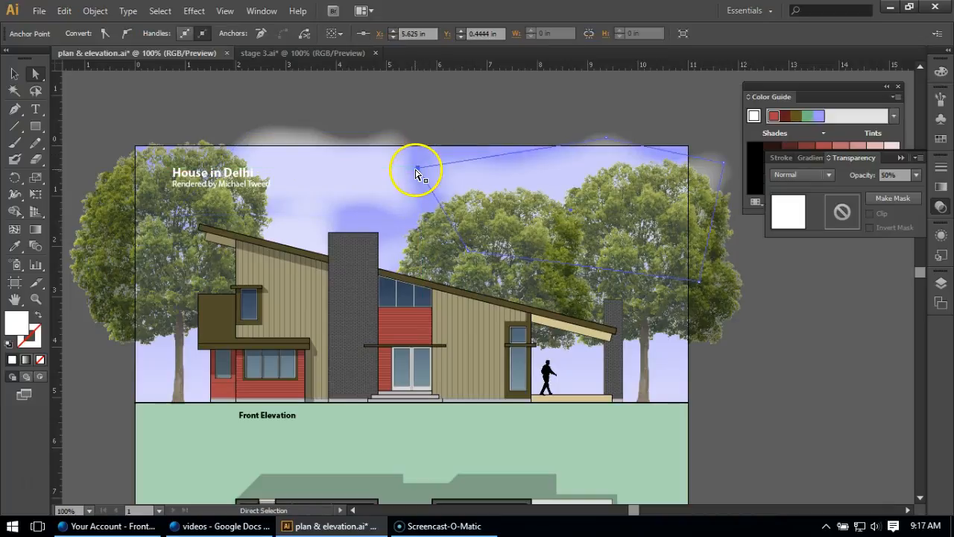
{"action": "left_click", "coordinate": [457, 112]}
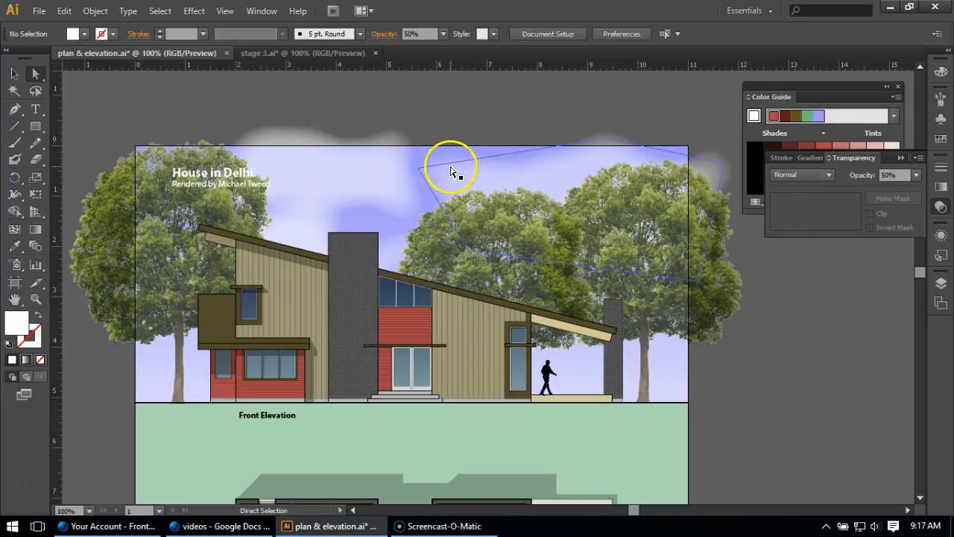
{"action": "left_click", "coordinate": [421, 166]}
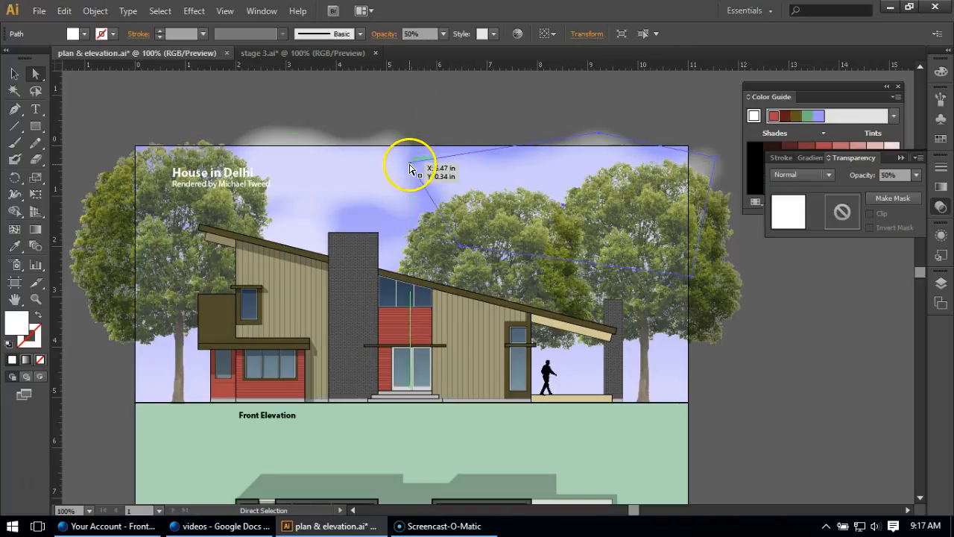
{"action": "left_click", "coordinate": [441, 112]}
{"action": "scroll", "coordinate": [419, 176], "scroll_direction": "down", "scroll_amount": 1}
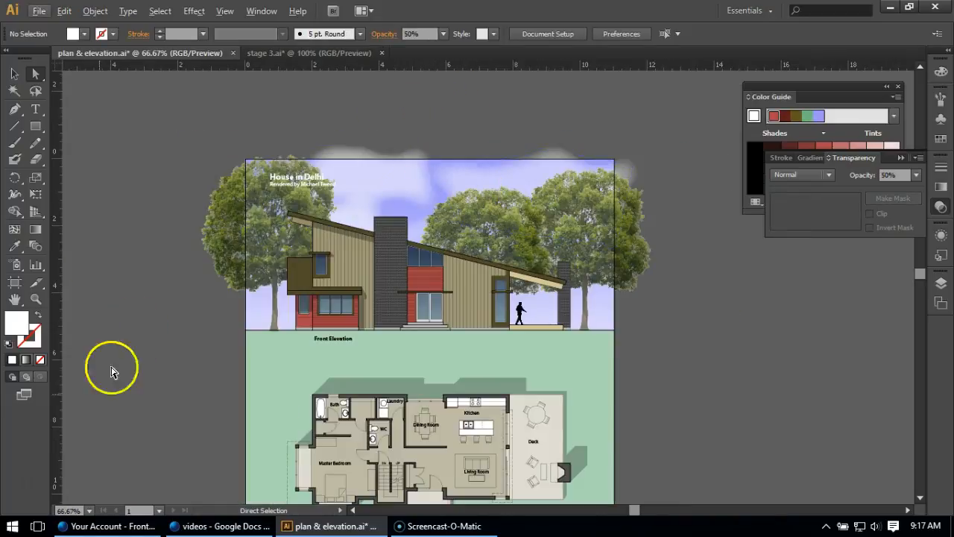